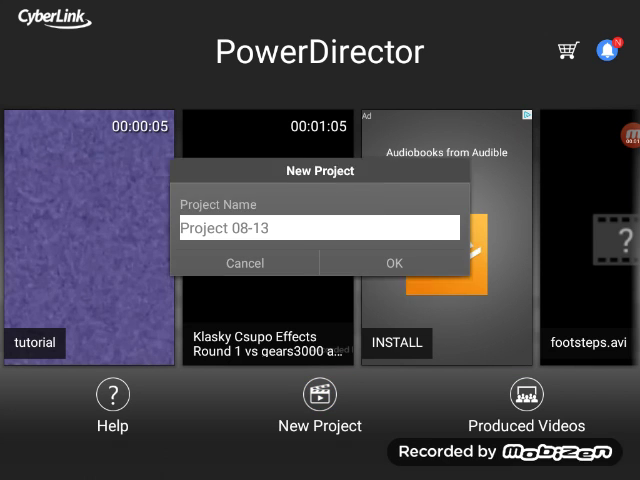
- Create a new PowerDirector project named 'tutorial2'
click(319, 228)
text(tut)
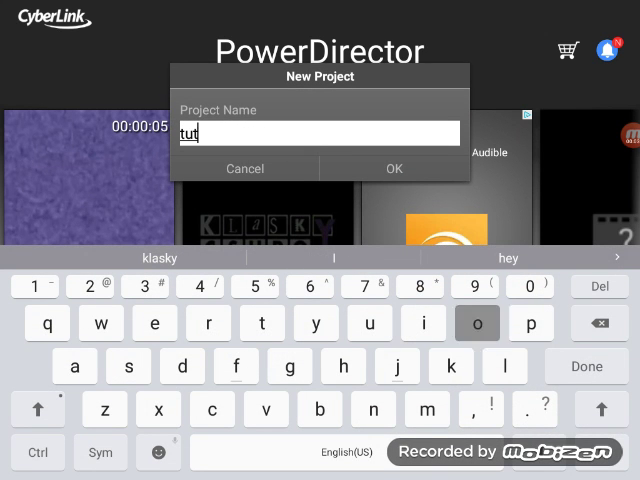
text(orial2)
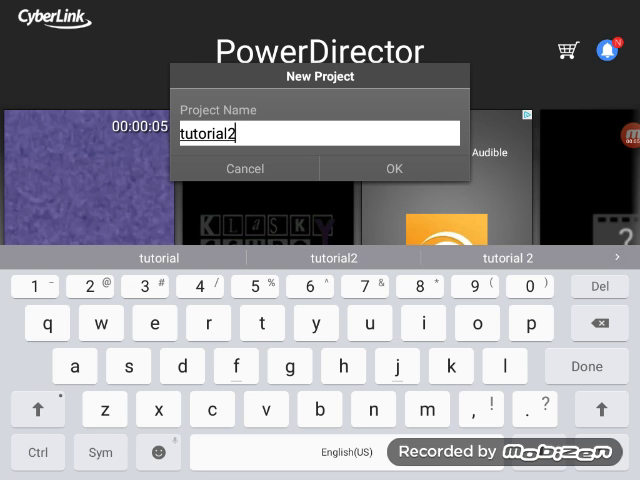
click(394, 168)
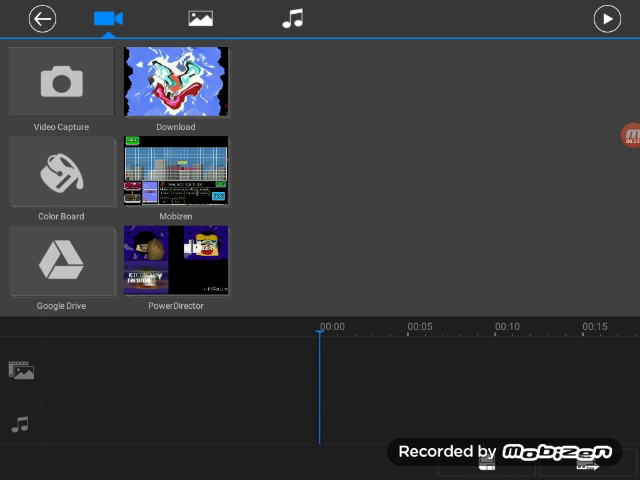
- Add the Klasky_Csupo clip from the PowerDirector video album to the tutorial2 timeline
click(176, 82)
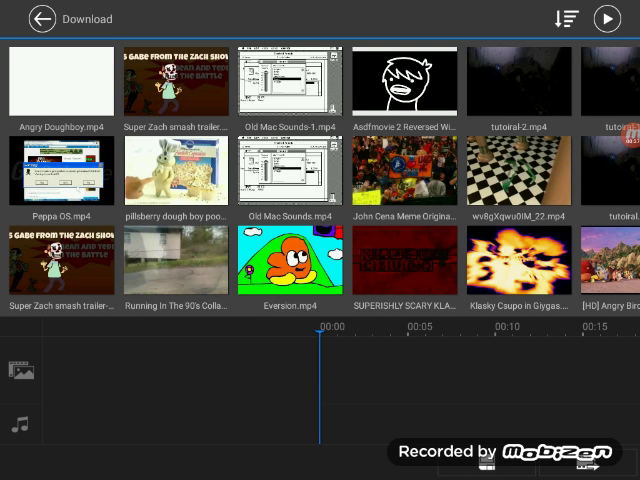
click(42, 19)
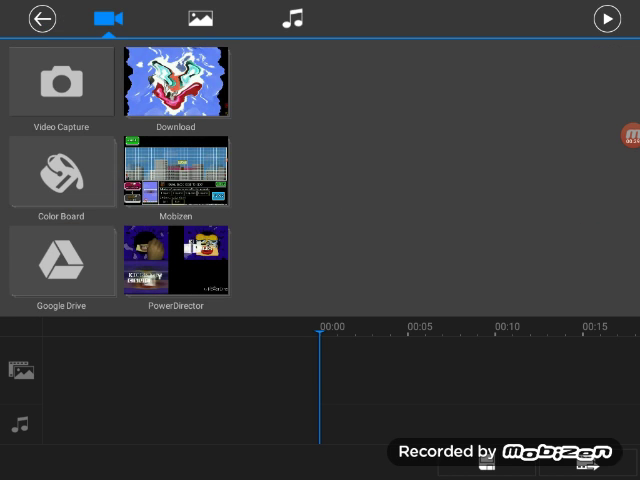
click(176, 261)
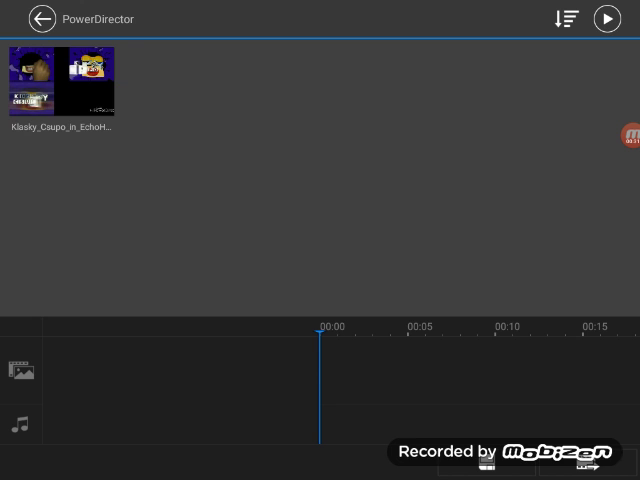
click(62, 81)
click(42, 19)
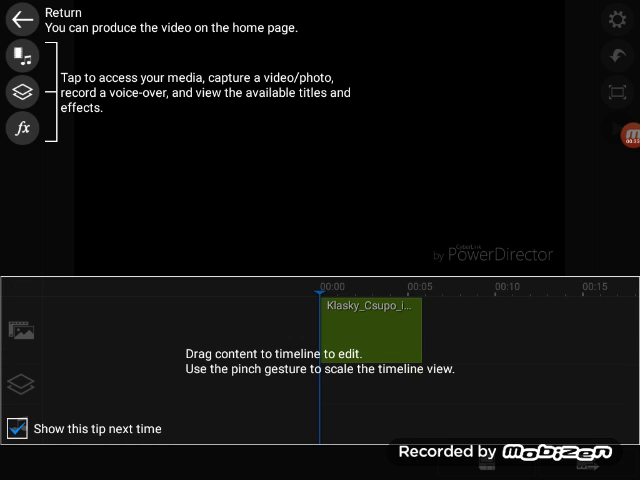
- Dismiss the editing tips and apply an fx gallery effect to the Klasky_Csupo clip
click(320, 150)
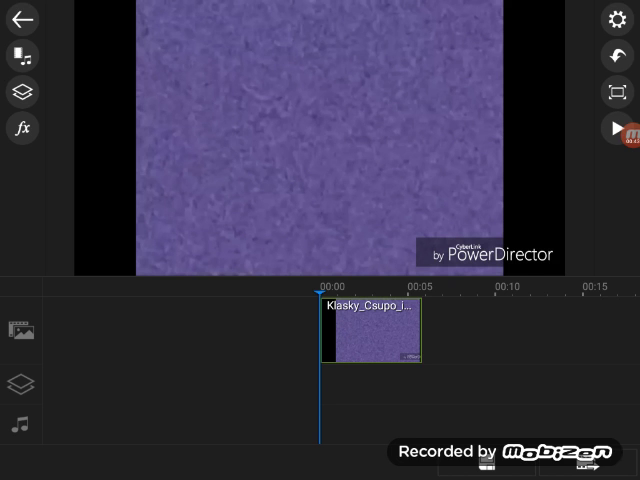
click(23, 128)
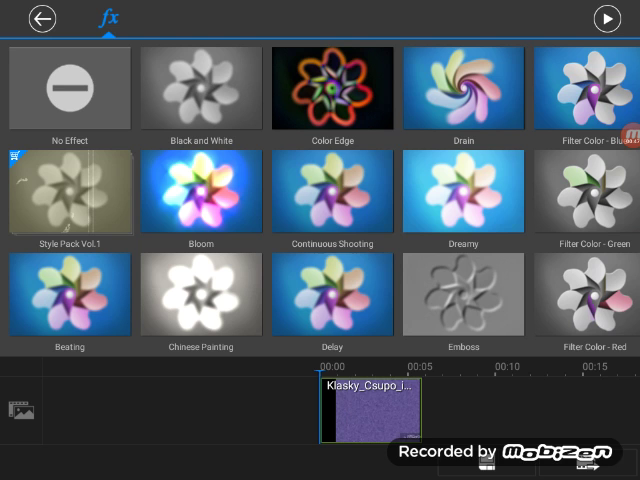
click(201, 191)
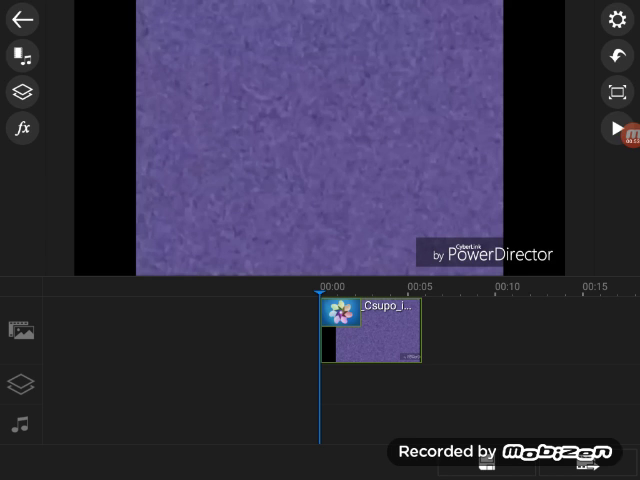
- Add the Klasky Csupo Robot Logo track from the Download music folder, then preview
click(23, 56)
click(291, 17)
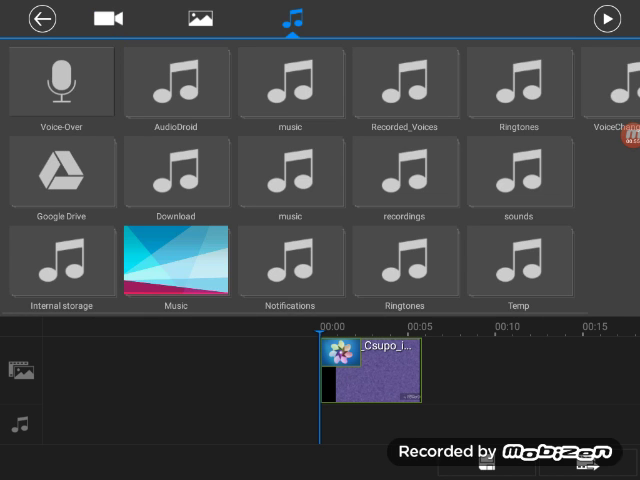
click(175, 175)
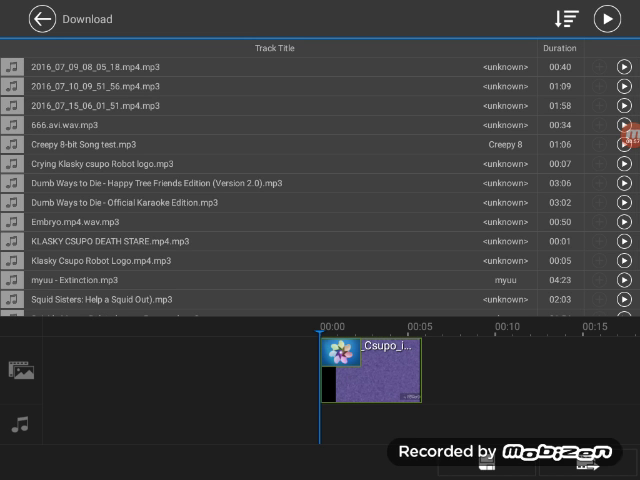
click(200, 260)
click(596, 260)
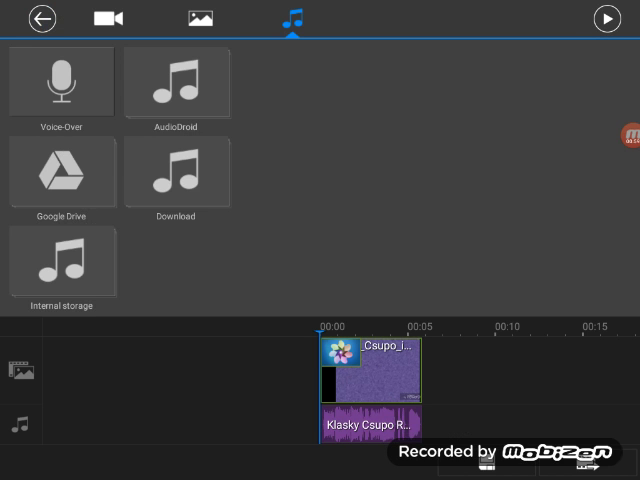
click(42, 19)
click(617, 128)
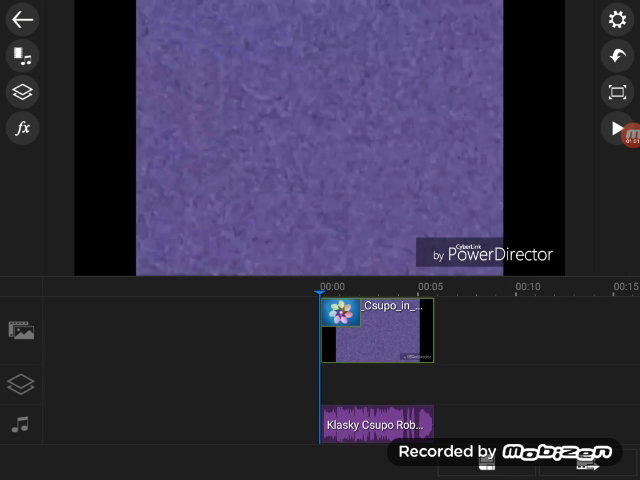
click(292, 424)
click(400, 380)
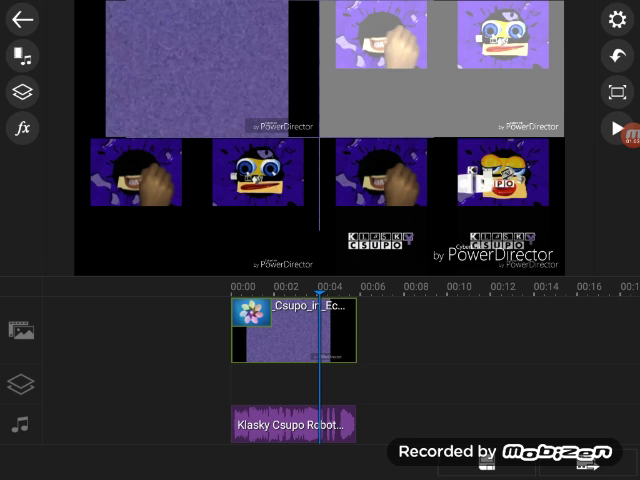
click(292, 424)
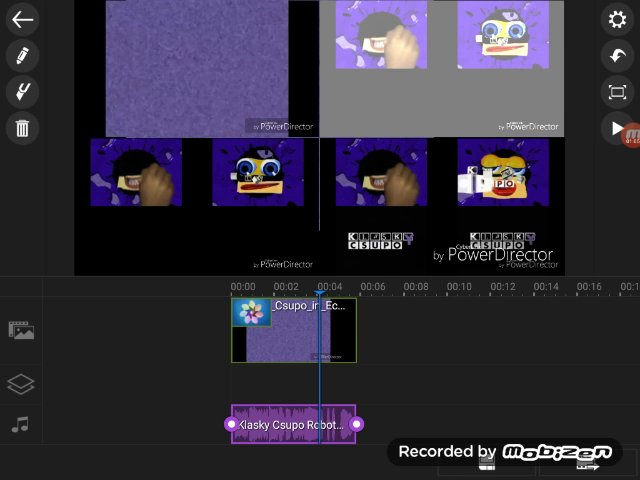
click(400, 380)
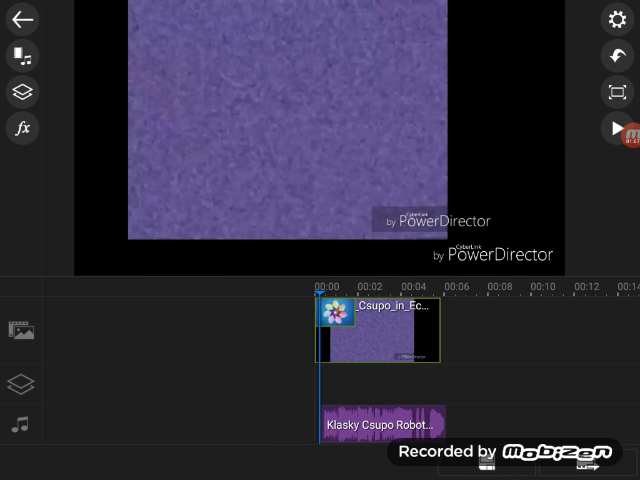
click(380, 424)
click(400, 380)
click(380, 424)
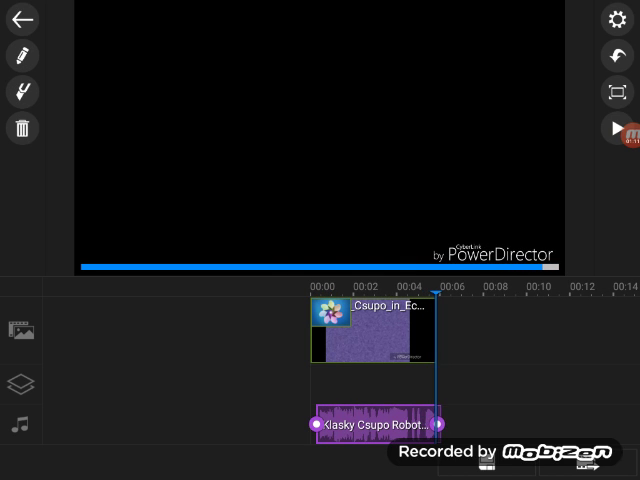
click(400, 380)
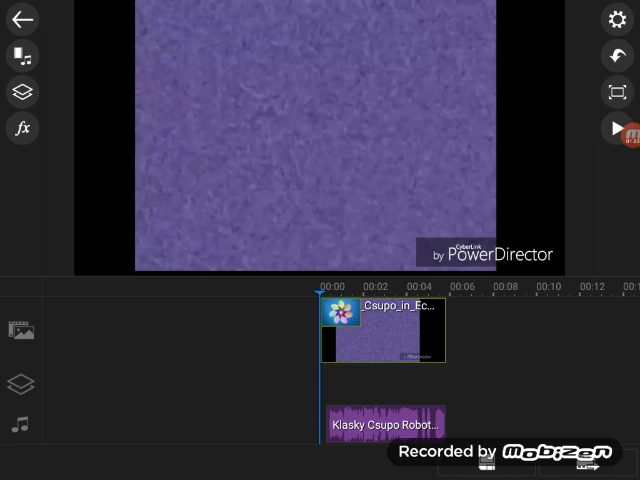
- Lower the Robot Logo audio clip's volume, then play the project preview
click(385, 423)
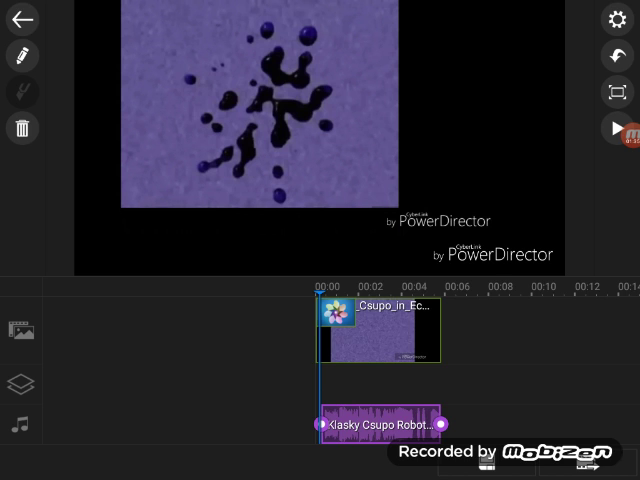
click(22, 56)
click(68, 50)
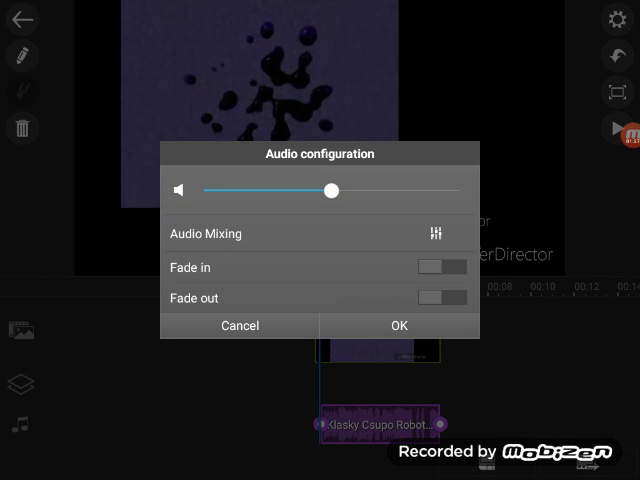
drag(331, 189, 266, 190)
click(399, 325)
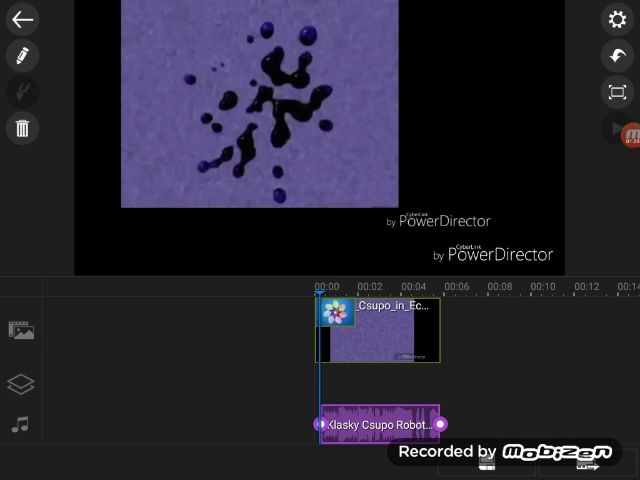
click(200, 380)
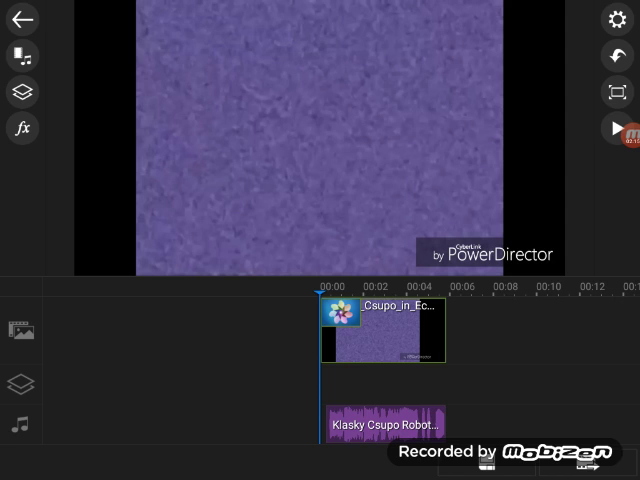
click(617, 128)
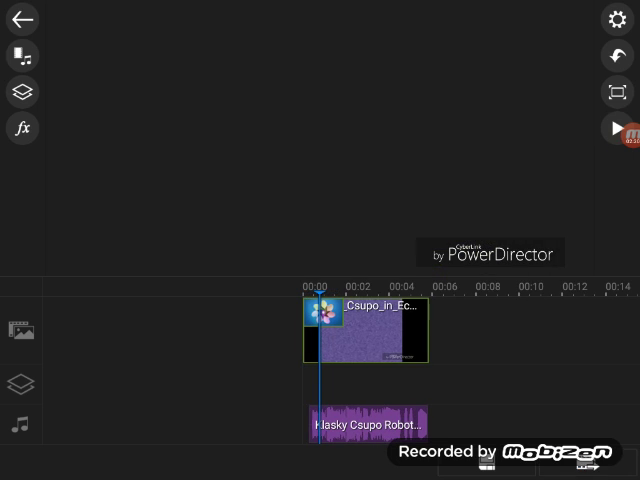
- Choose Save to Gallery for the produced video and start erasing the 'tutorial2' file name
click(617, 92)
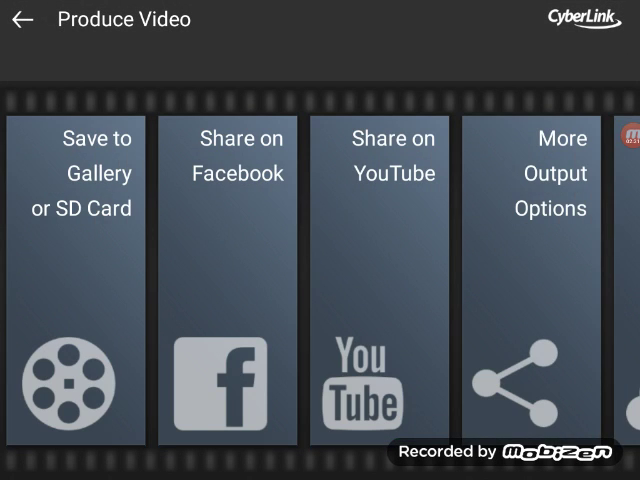
click(80, 270)
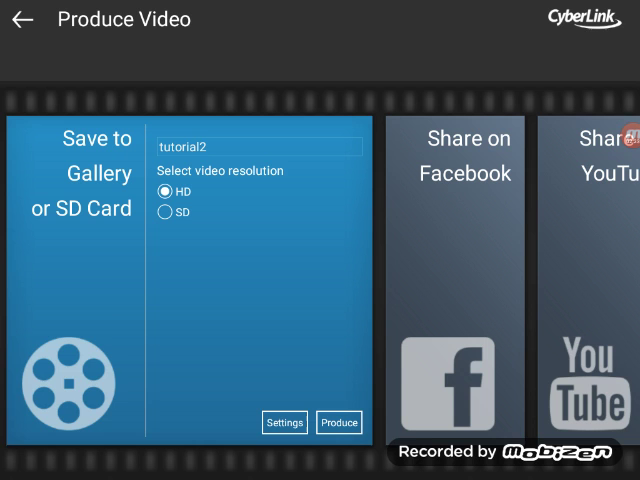
click(260, 146)
key(BackSpace)
key(BackSpace)
key(BackSpace)
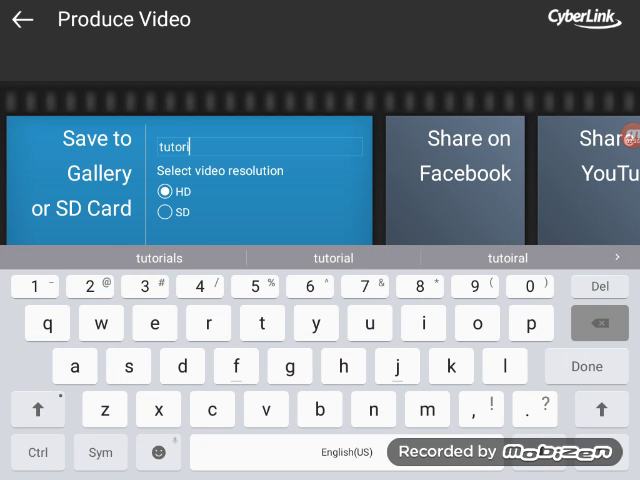
text(Klasky )
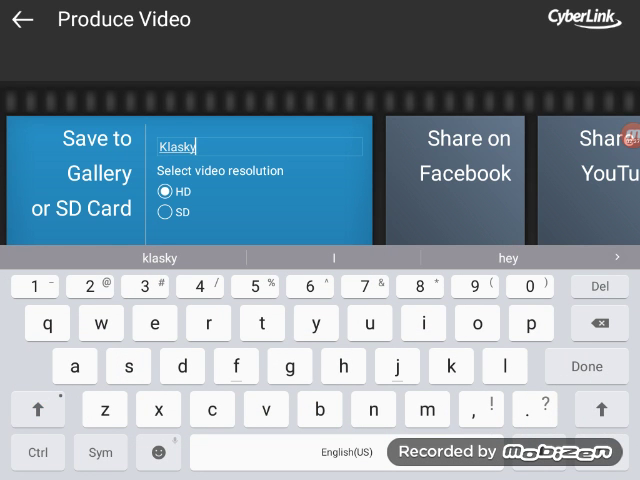
text(Csupo e)
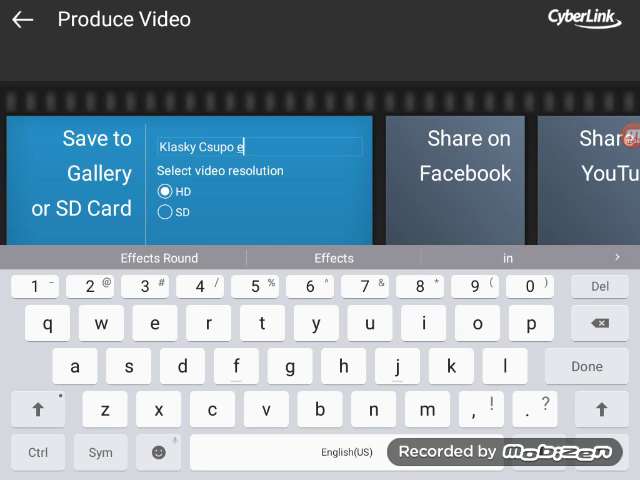
text(cho s)
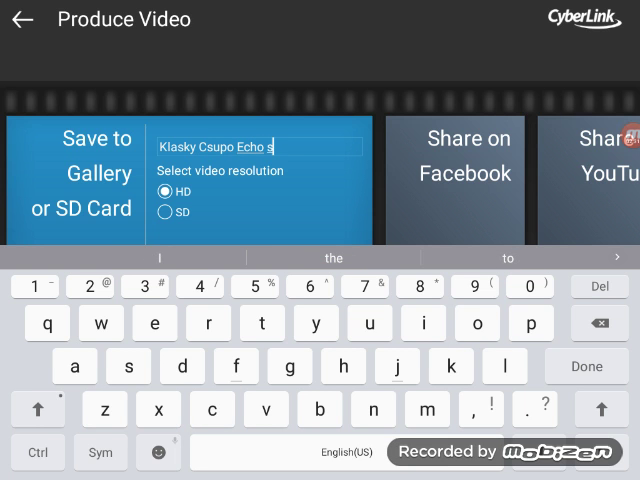
text(oquared)
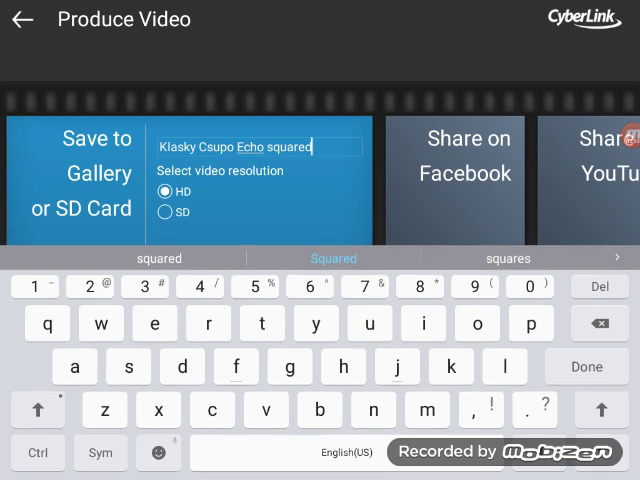